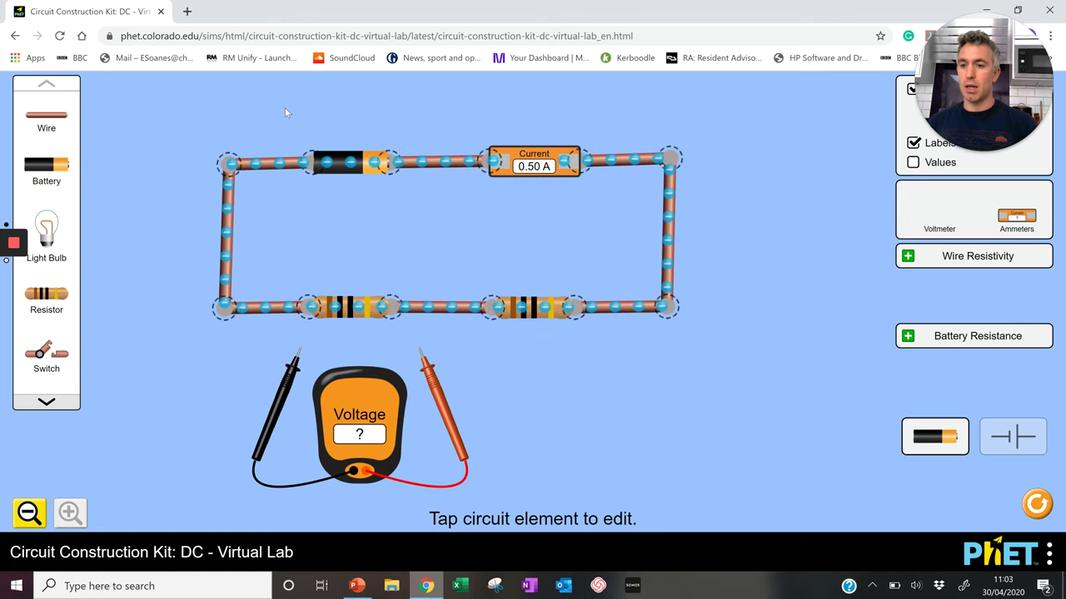
Step: Inspect the battery's voltage setting and the resistance settings of both series resistors
left_click(357, 166)
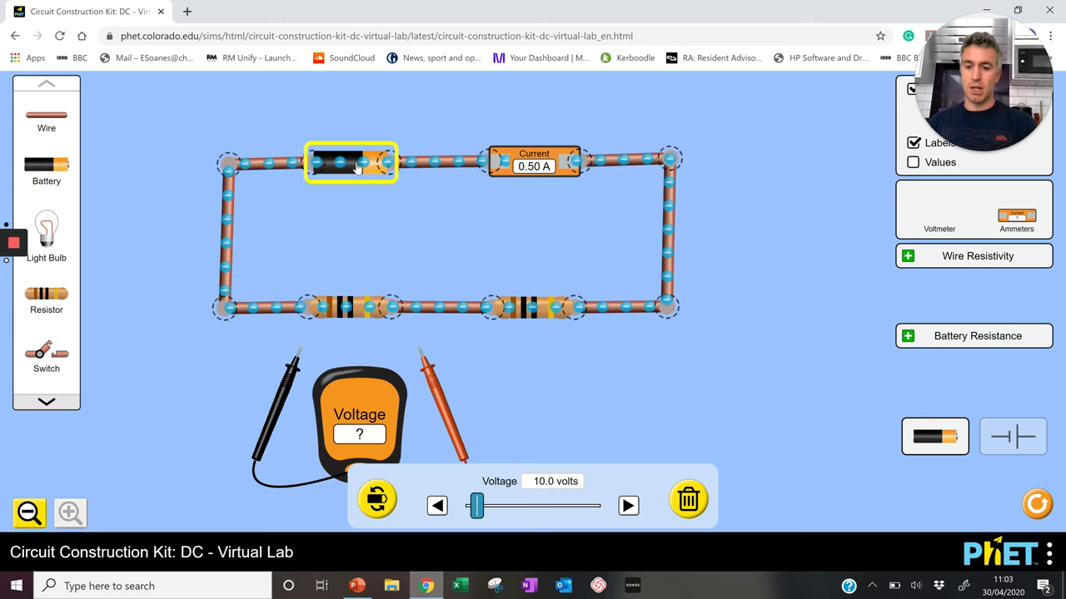
left_click(467, 122)
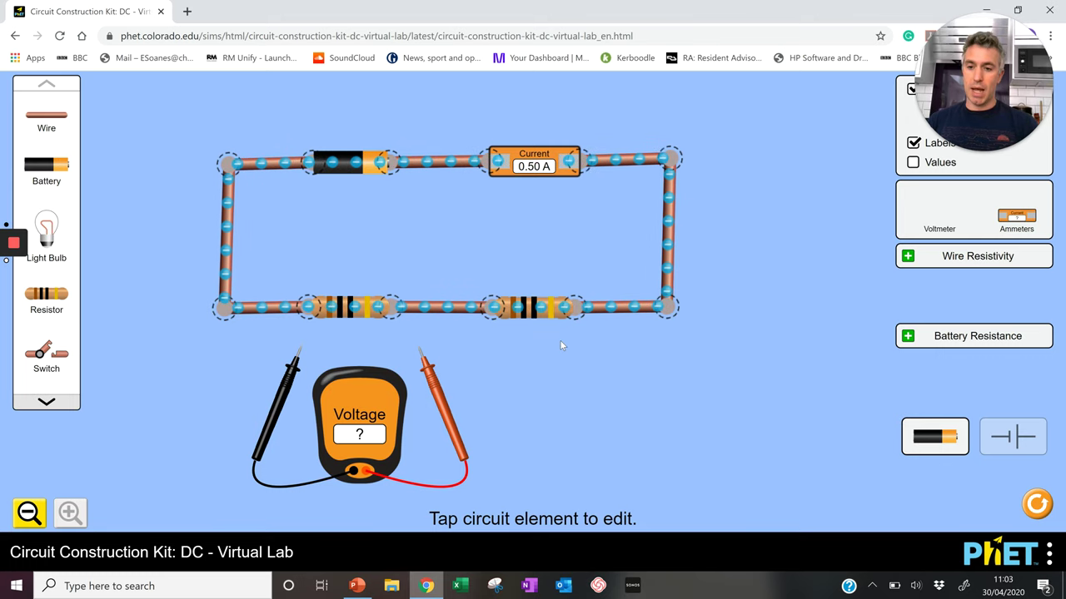
left_click(351, 318)
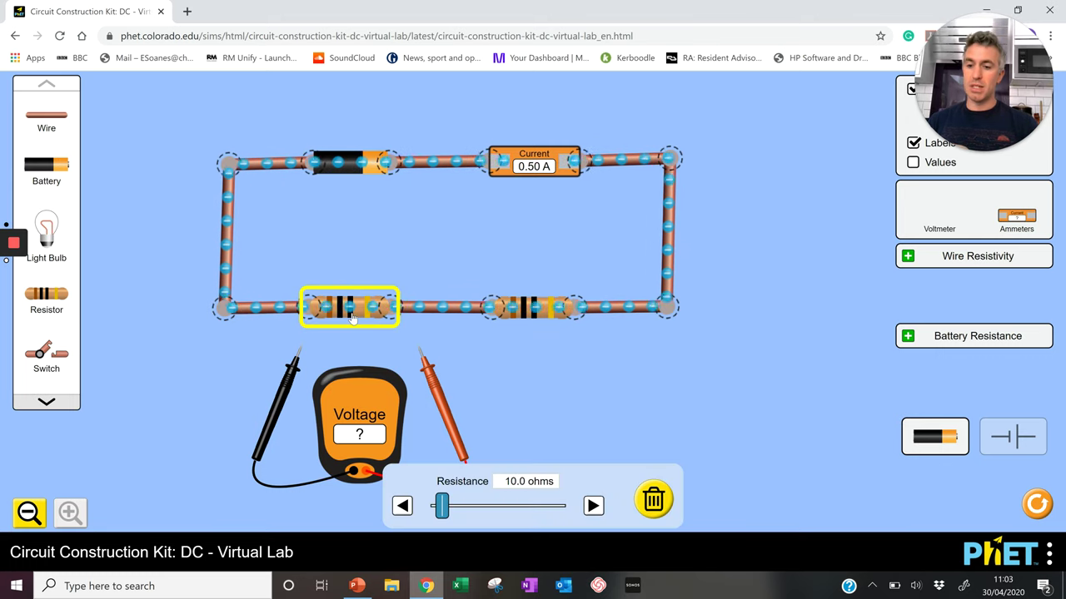
left_click(535, 315)
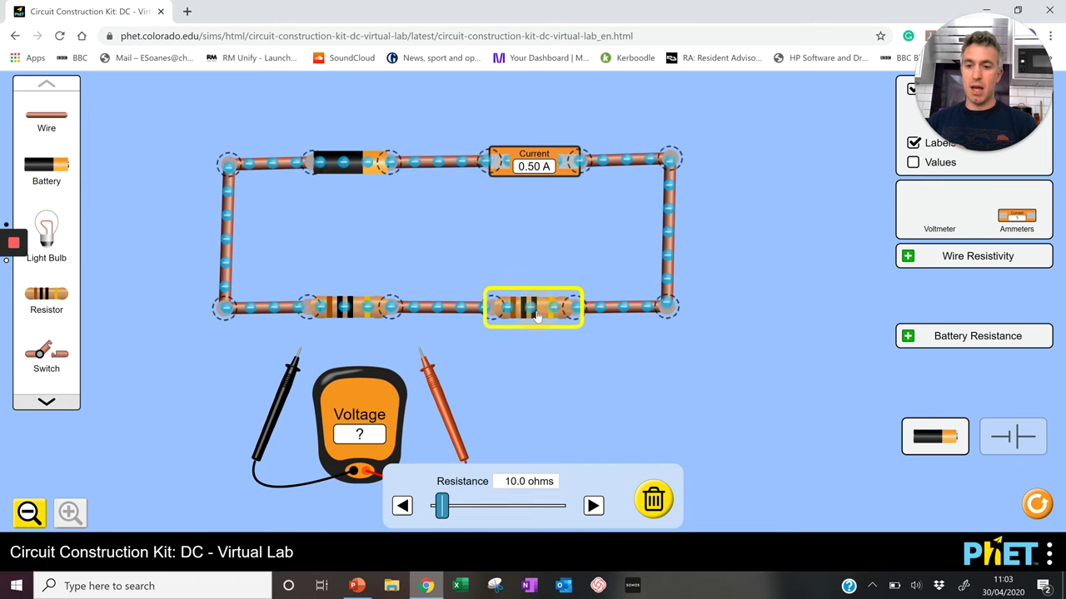
left_click(539, 390)
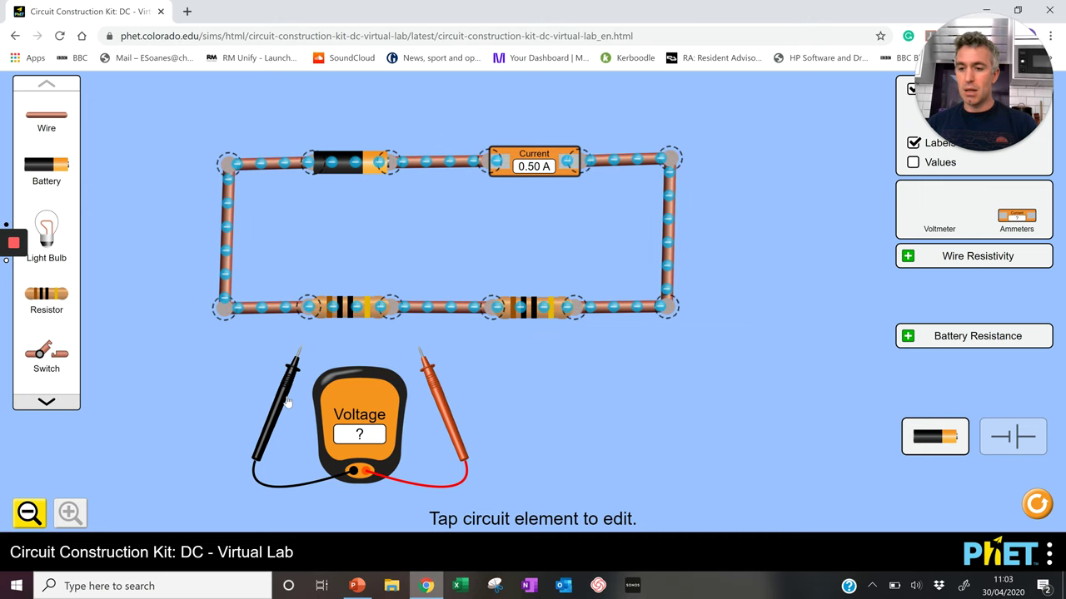
Step: Measure the voltage across the left resistor, with the black probe on its left end and the red probe on its right end
left_click_drag(286, 403, 294, 365)
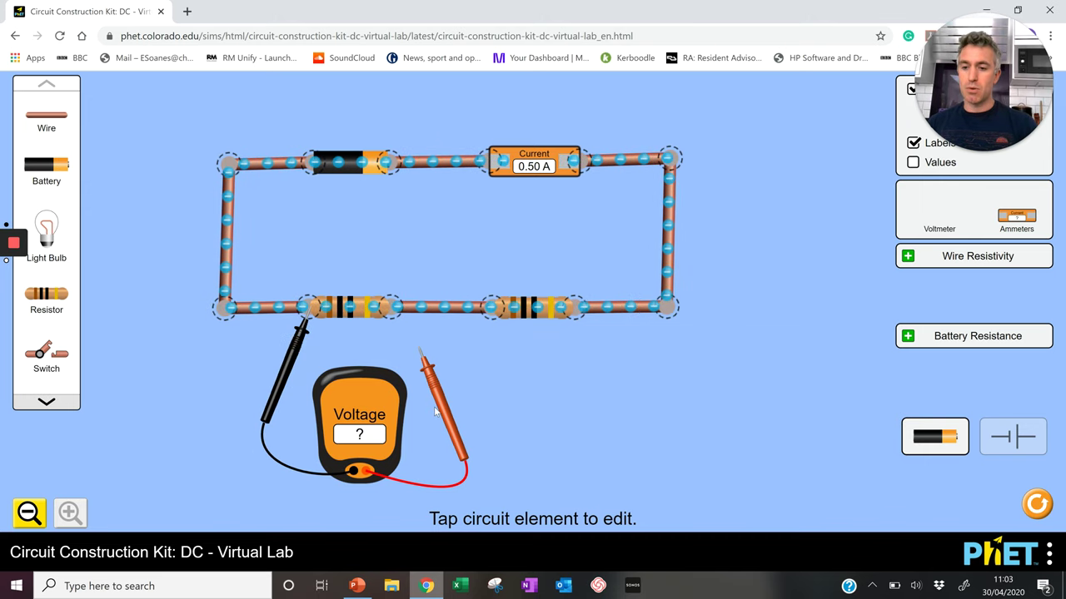
right_click(402, 358)
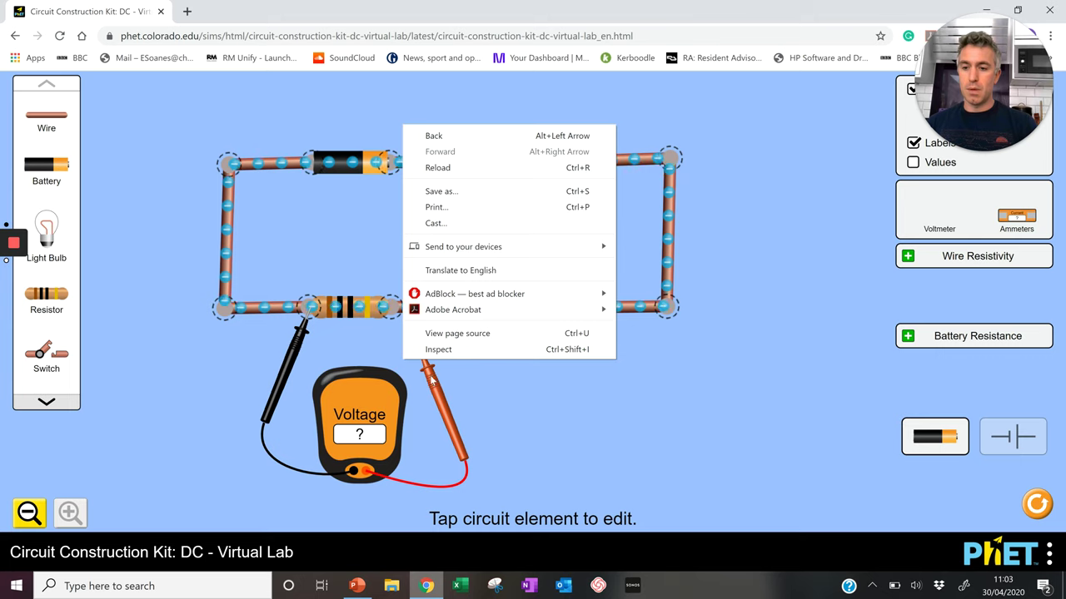
left_click(399, 328)
right_click(400, 328)
left_click(247, 394)
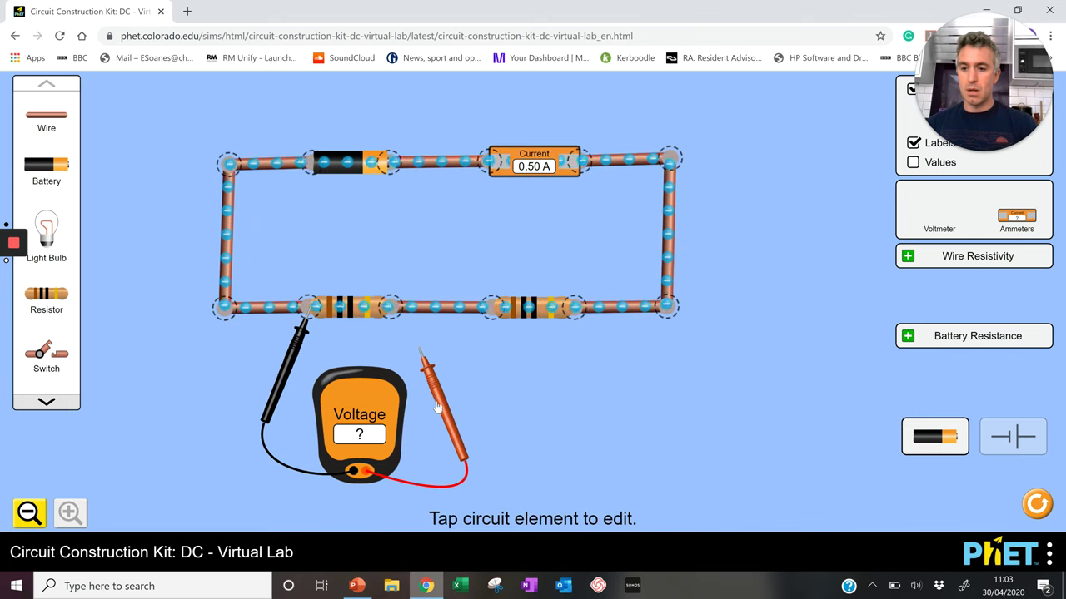
left_click_drag(437, 406, 409, 363)
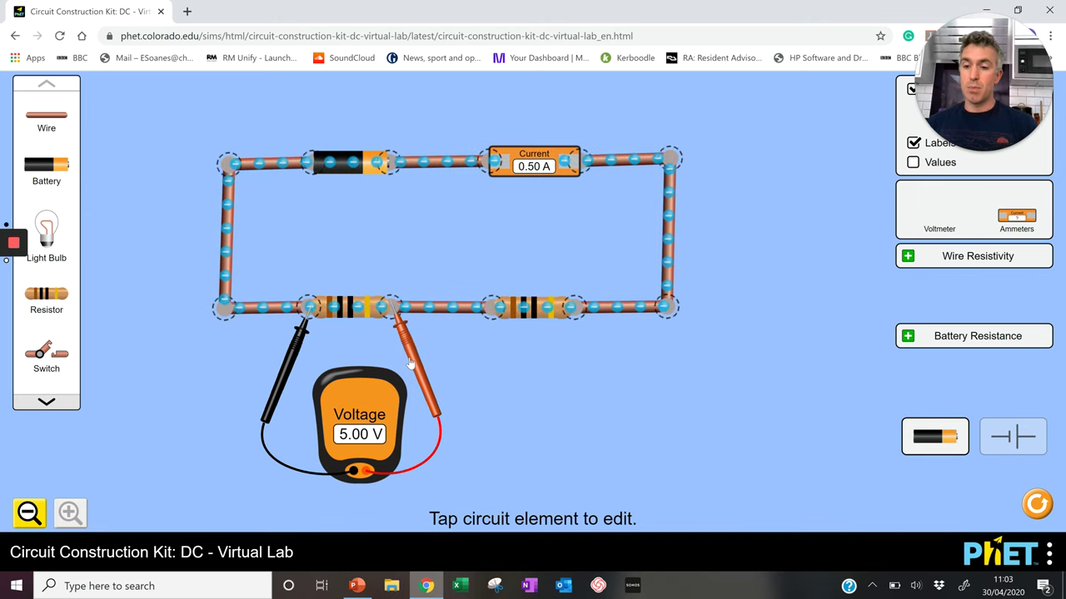
Step: Measure the voltage across both resistors together and across the right resistor alone, dismissing the mail notification
left_click_drag(410, 363, 596, 370)
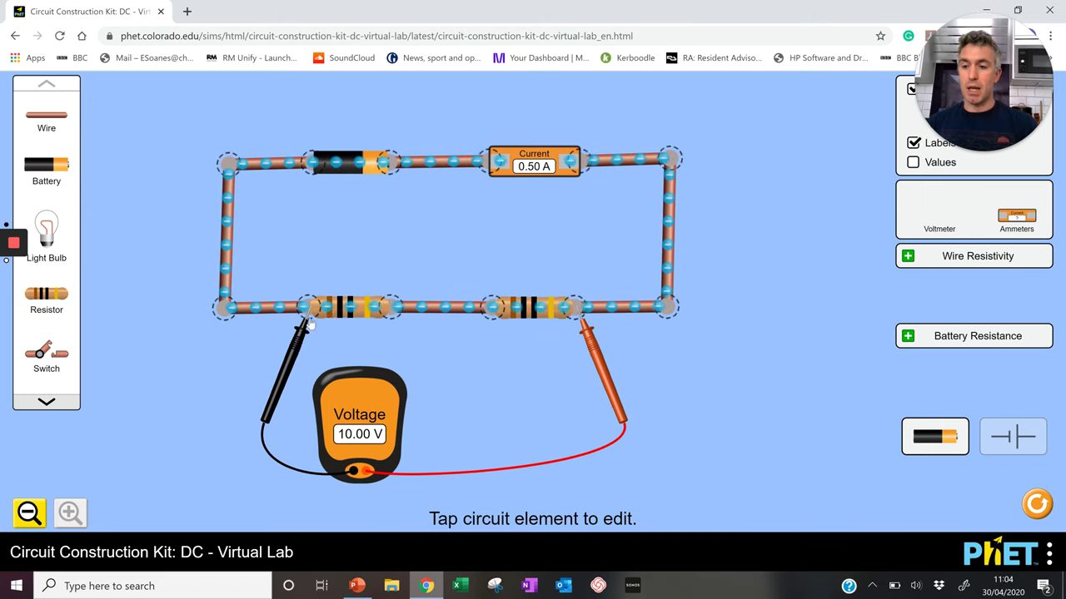
left_click_drag(305, 341, 488, 332)
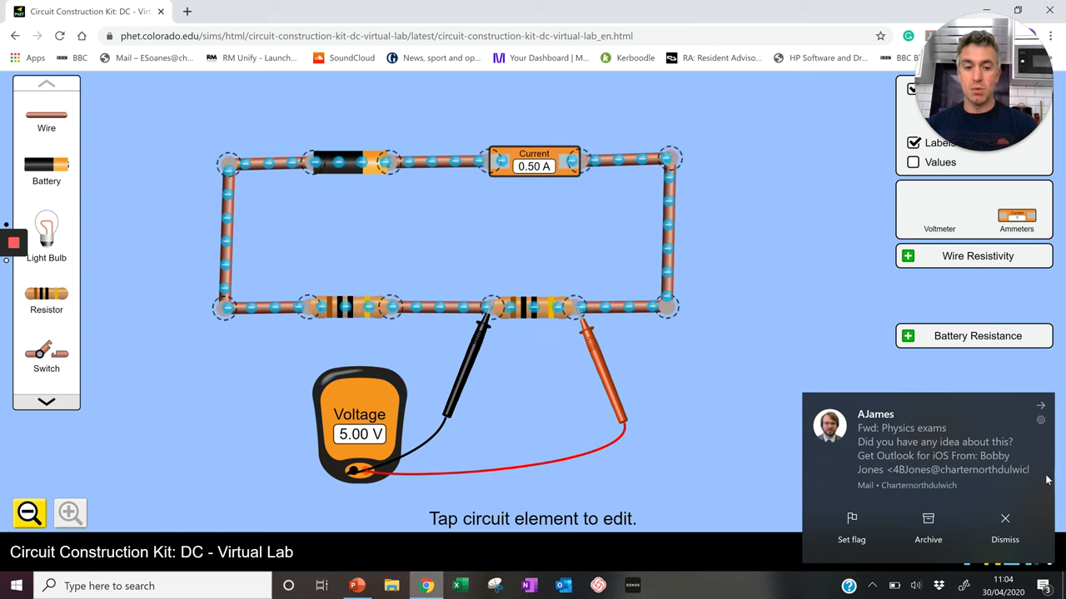
left_click(1004, 534)
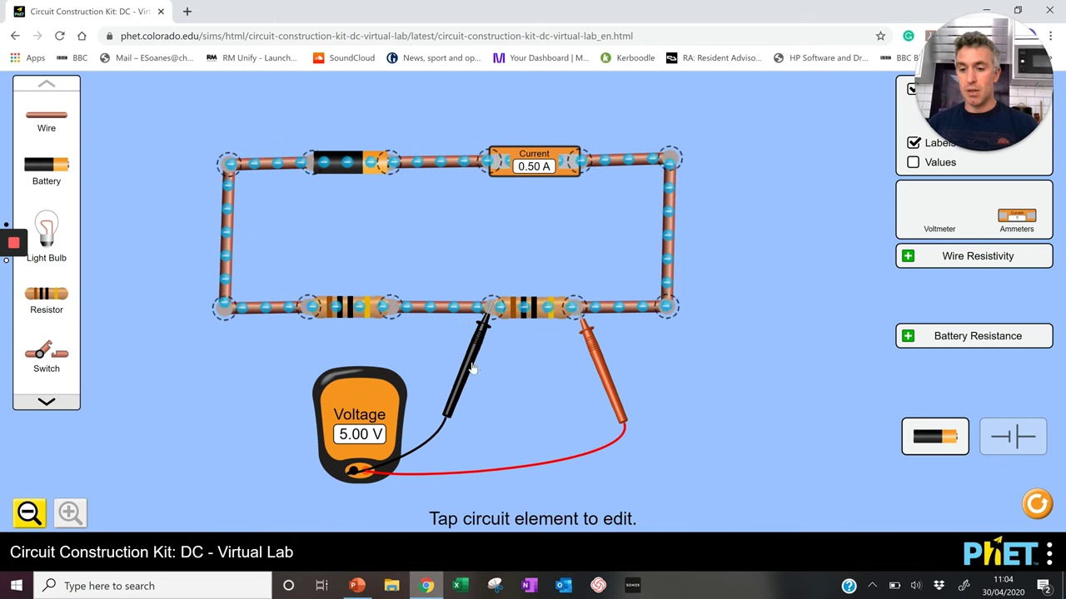
Step: Return the voltmeter probes to the two ends of the left resistor and set its resistance to 20.0 ohms
left_click_drag(472, 367, 285, 361)
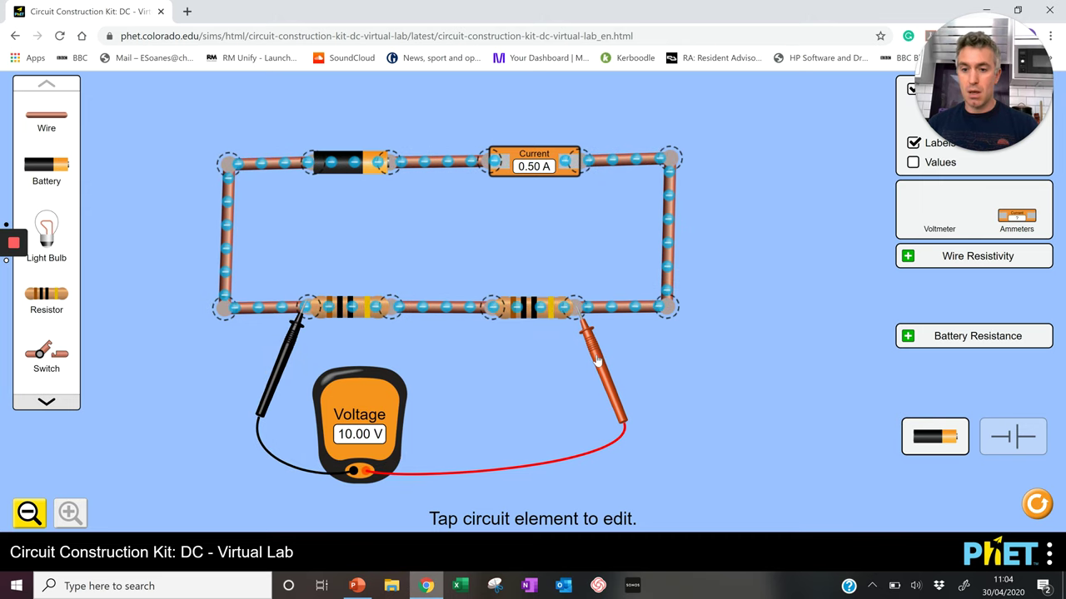
left_click_drag(596, 360, 411, 360)
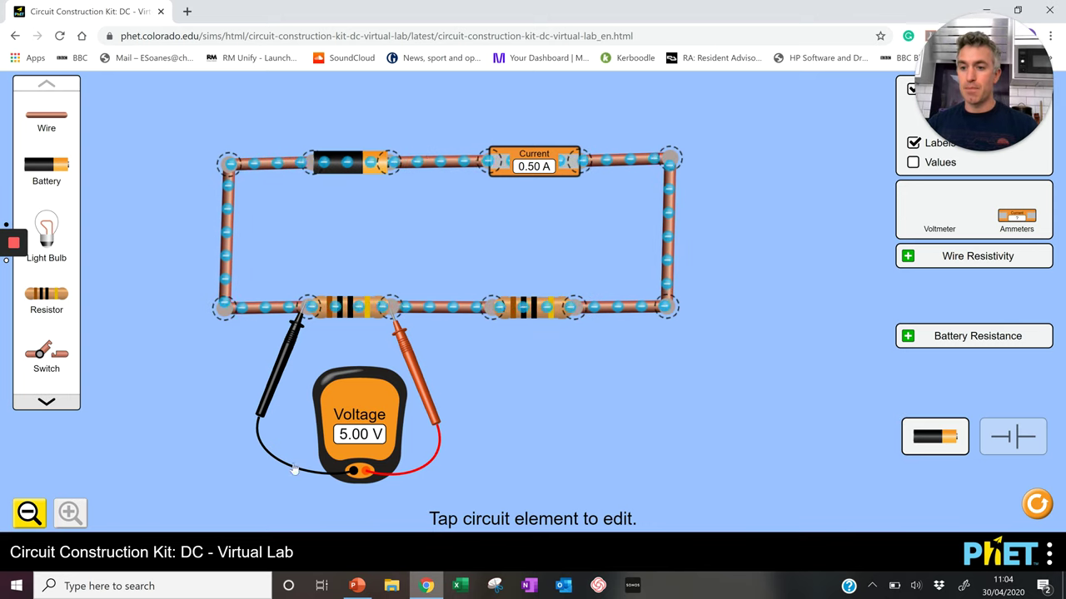
left_click(350, 308)
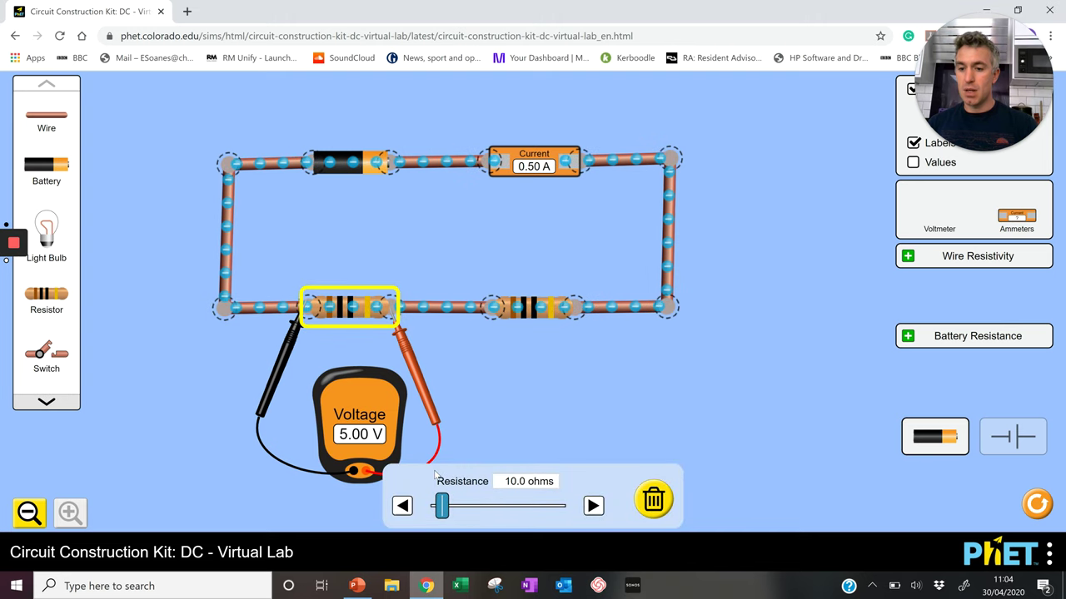
left_click_drag(442, 506, 456, 514)
left_click(402, 505)
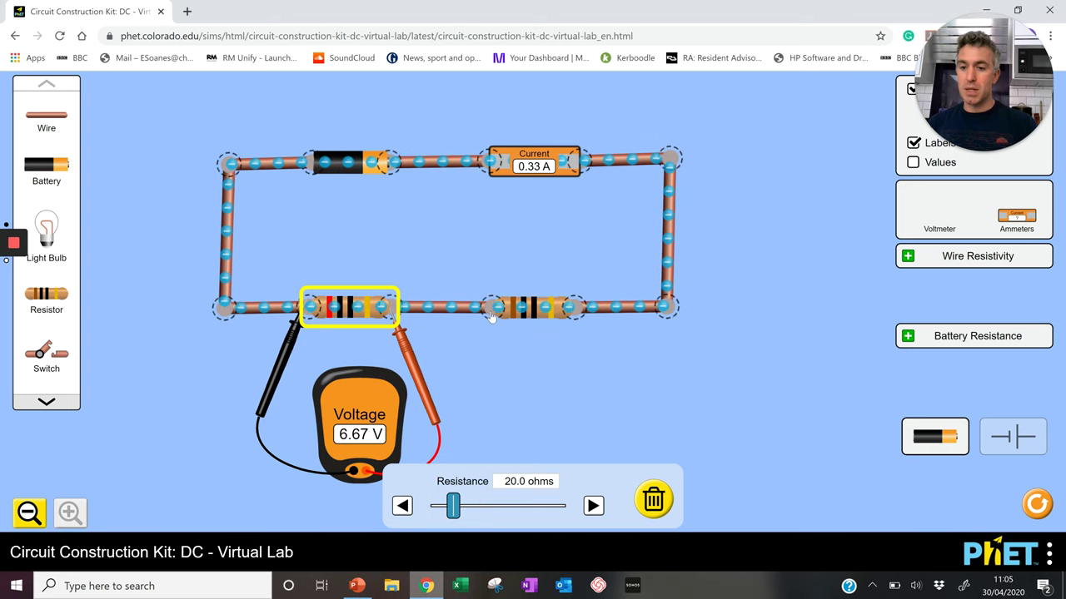
Step: Check the resistance settings of the right and left resistors
left_click(529, 312)
left_click(343, 310)
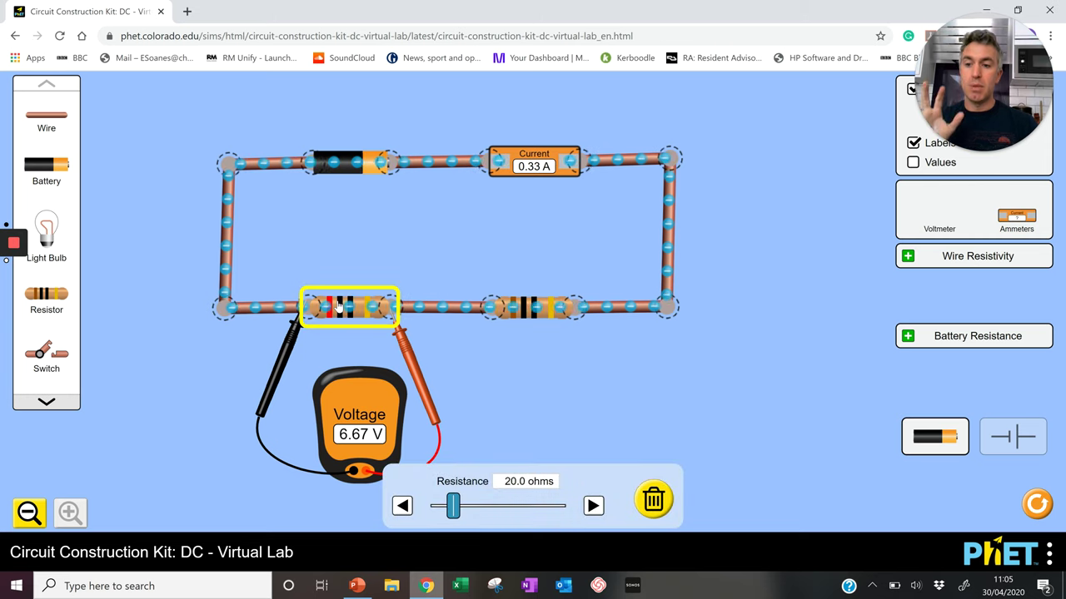
left_click(581, 419)
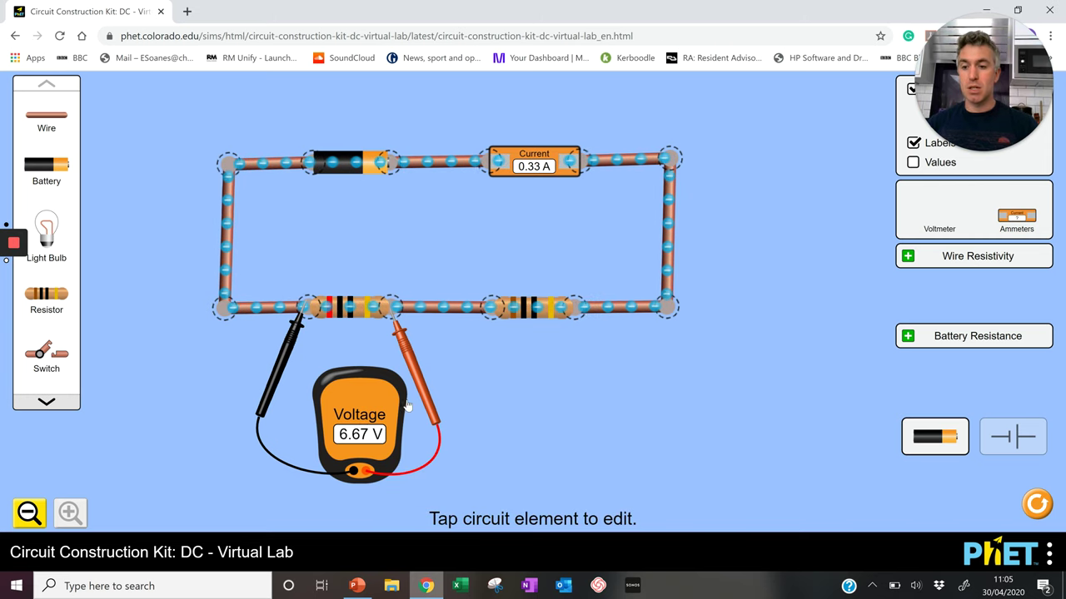
Step: Measure the voltage across both resistors together, followed by the voltage across the right resistor alone
left_click_drag(413, 381, 594, 375)
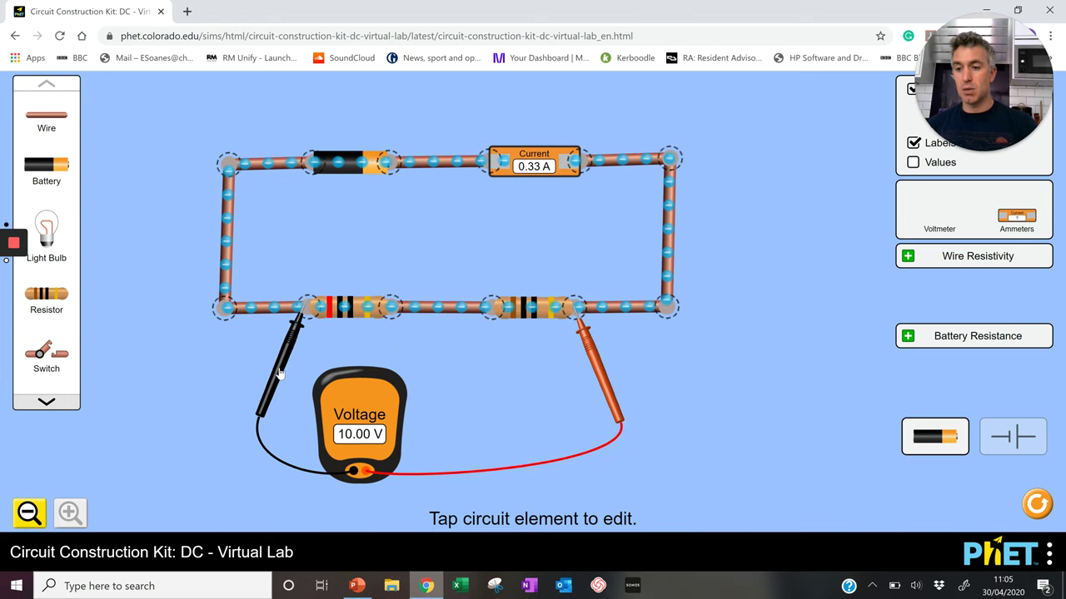
right_click(280, 358)
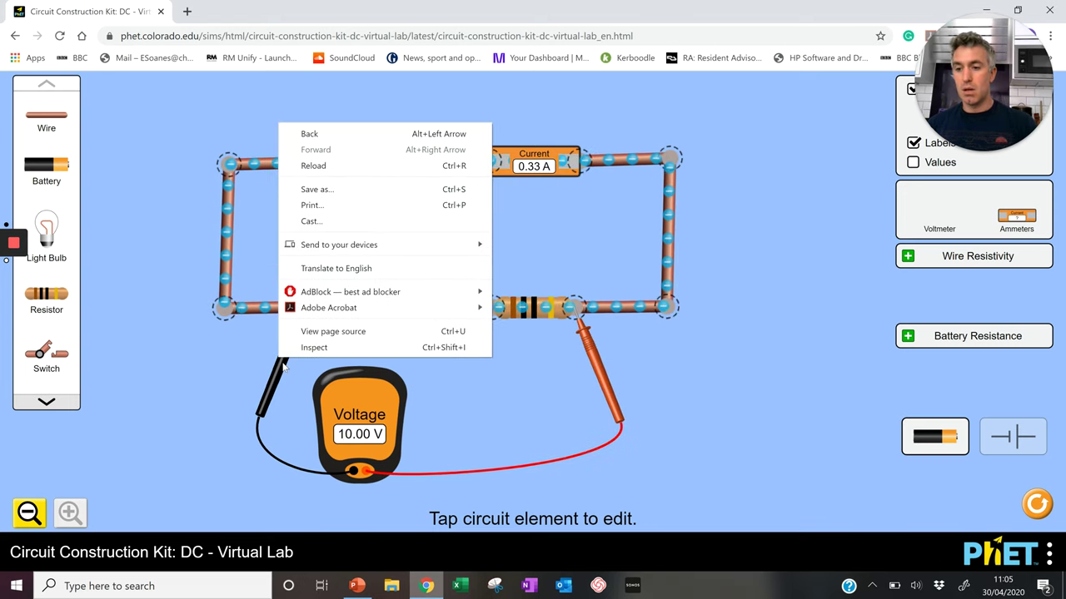
left_click(283, 367)
left_click_drag(283, 367, 468, 375)
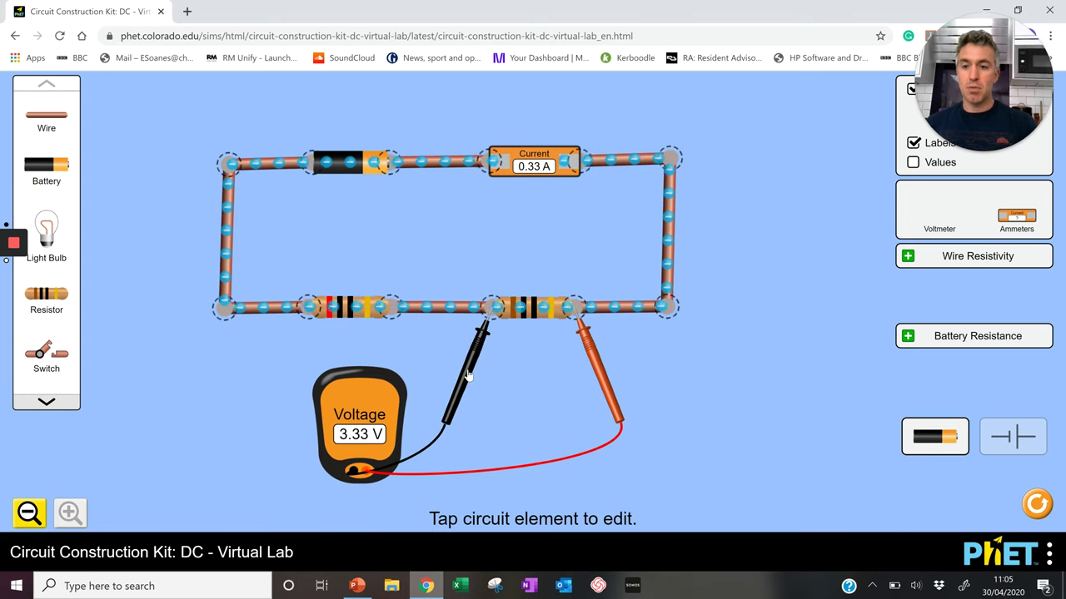
Step: Compare the resistance settings of the two resistors with each other and check the battery's voltage setting
left_click(352, 309)
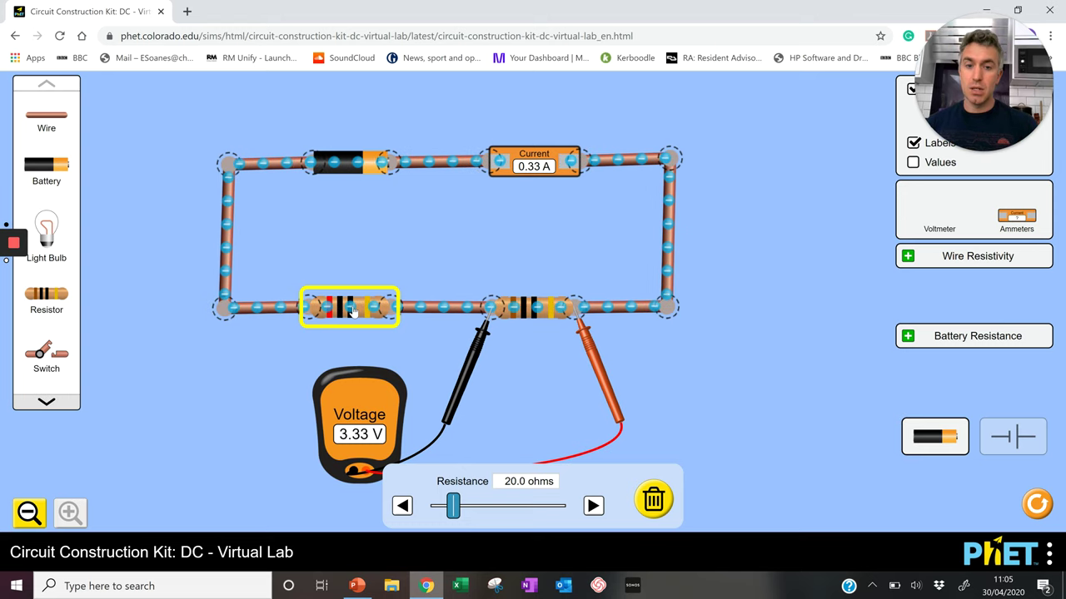
left_click(525, 310)
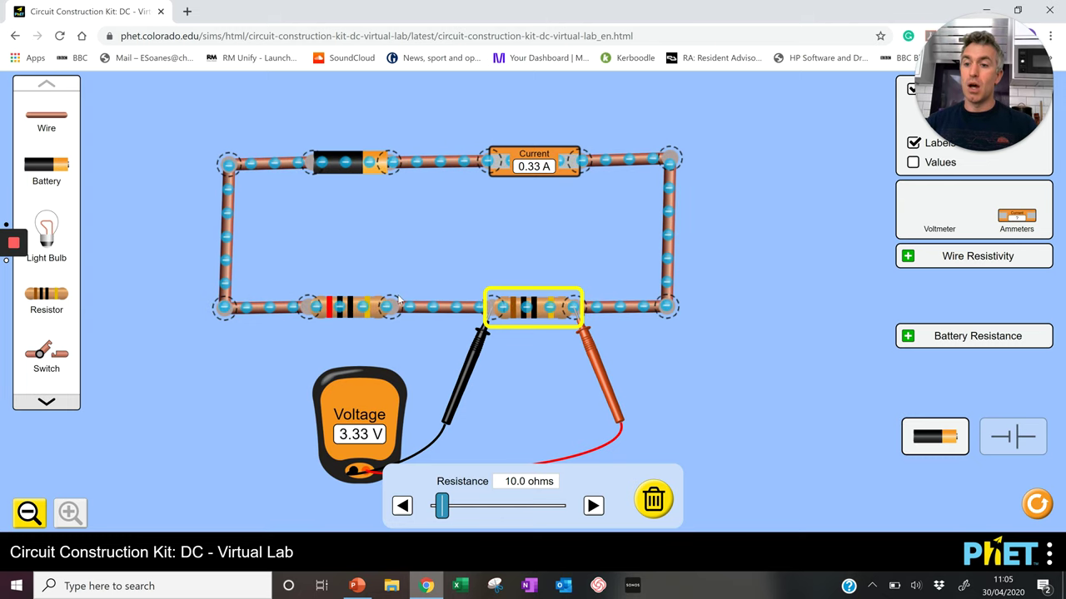
right_click(360, 313)
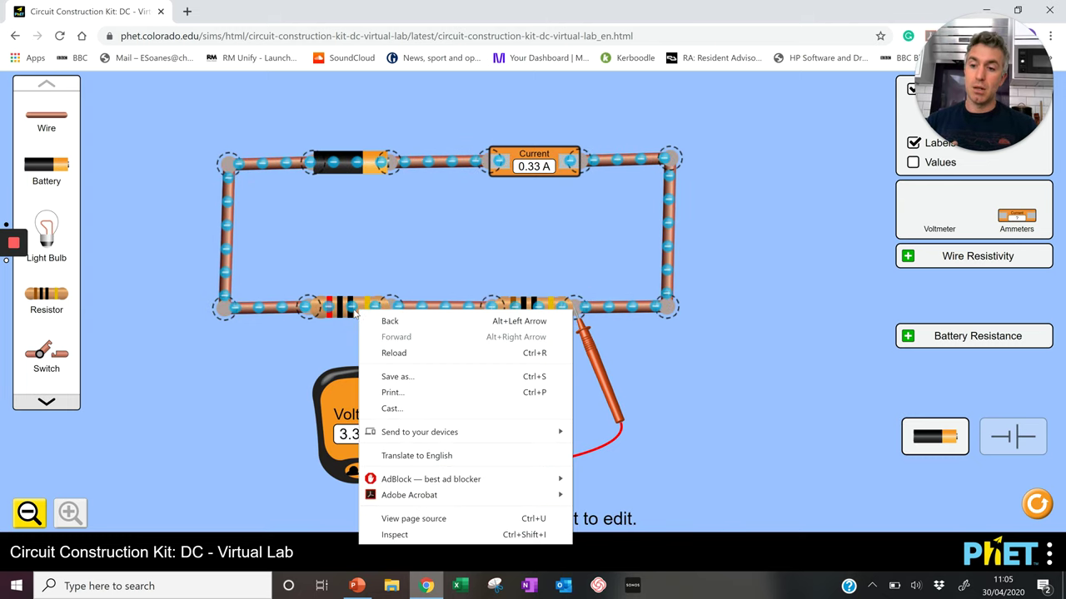
left_click(357, 311)
left_click(351, 308)
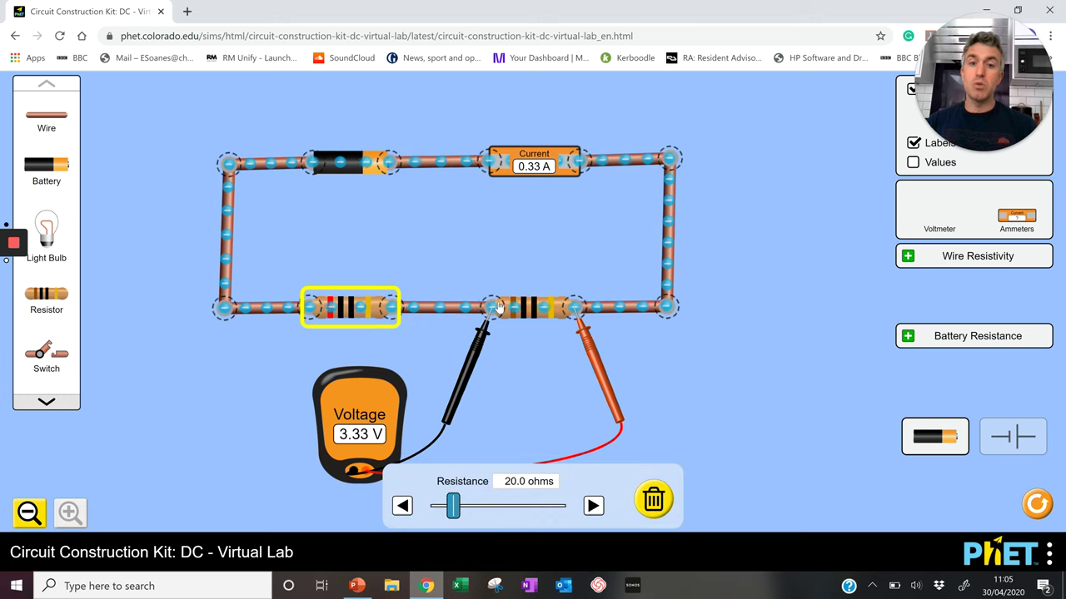
left_click(527, 313)
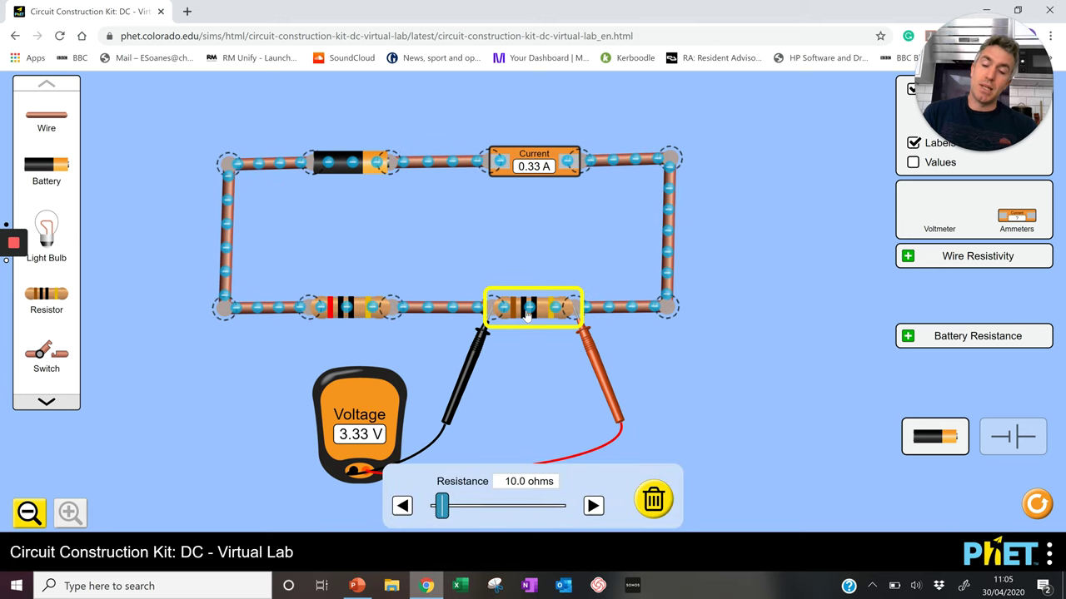
left_click(367, 166)
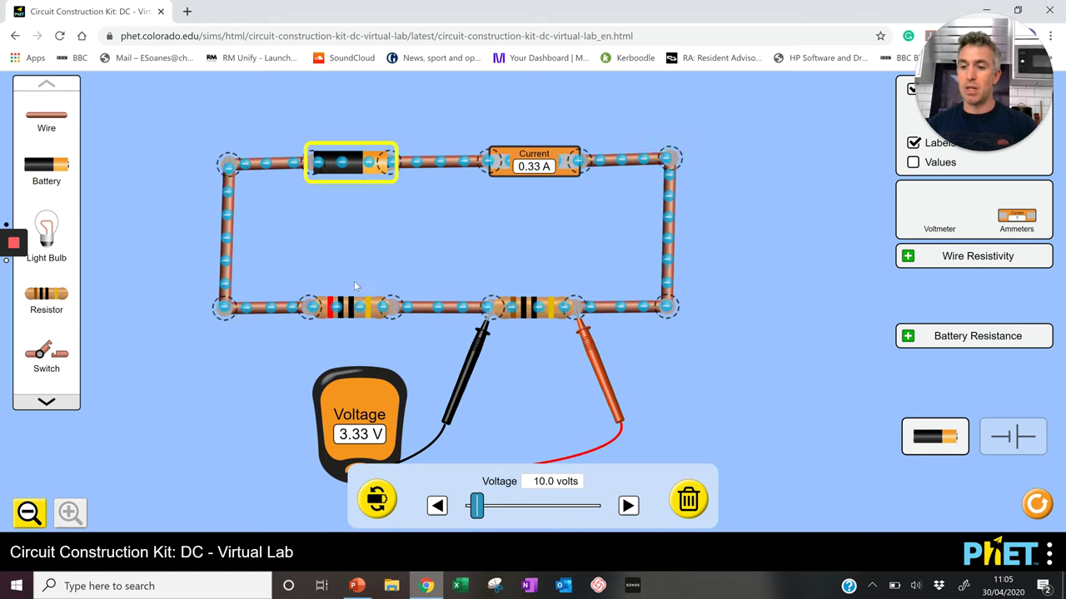
left_click(353, 308)
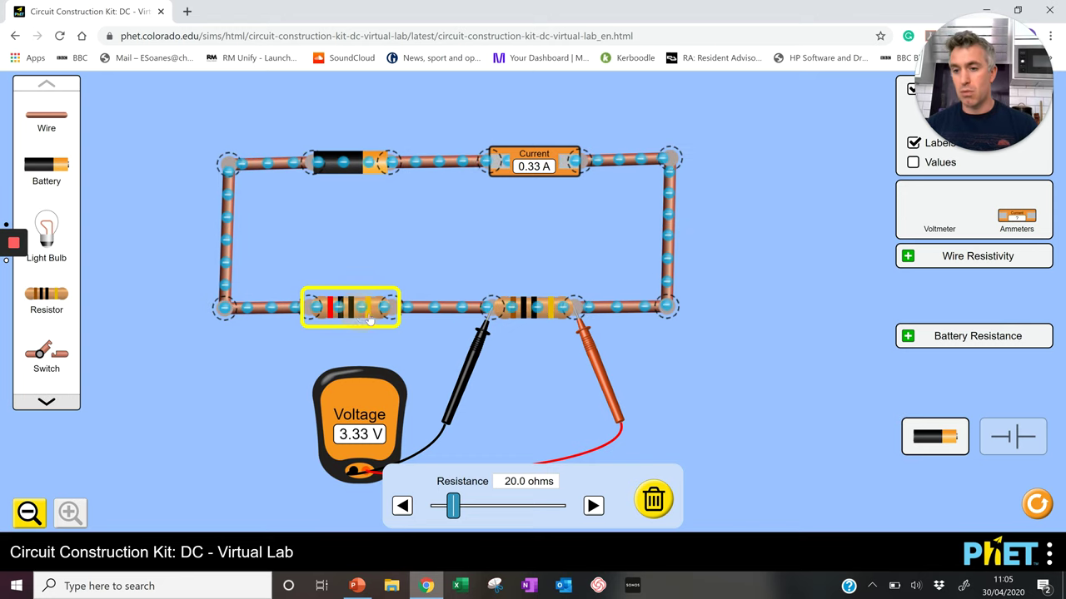
left_click(533, 307)
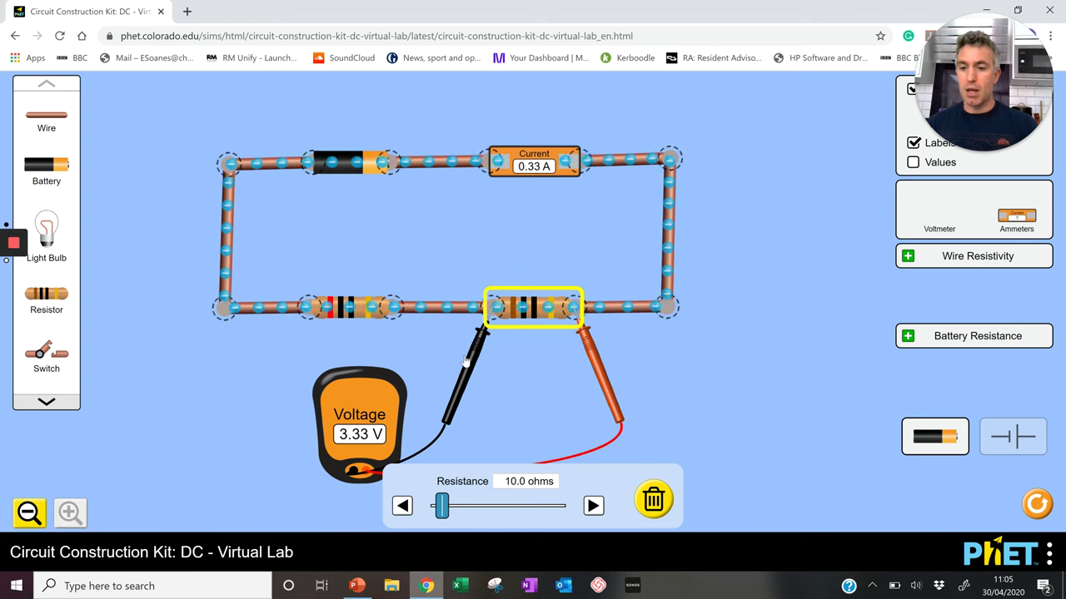
Step: Measure the voltage across the whole resistor pair again, ending with the probes across the left resistor
left_click_drag(468, 360, 293, 343)
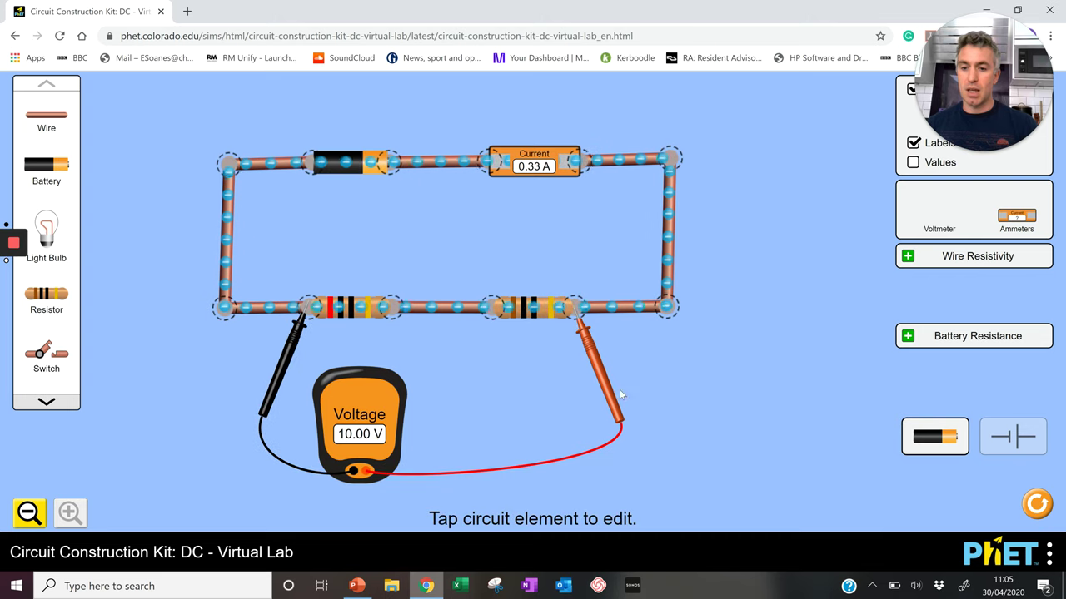
left_click_drag(596, 368, 408, 360)
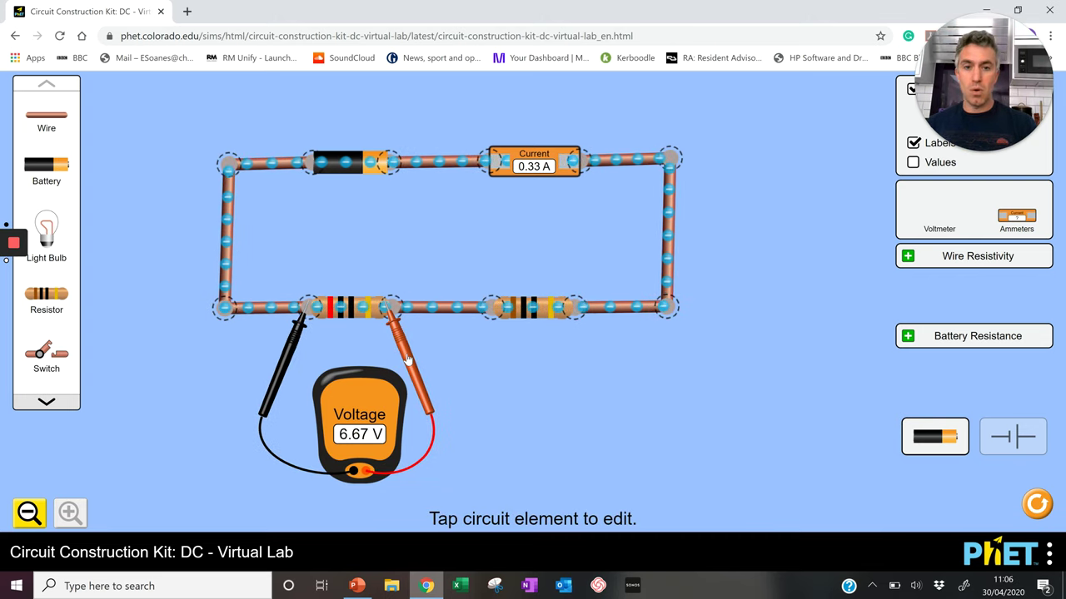
Step: Switch to the PowerPoint presentation and insert the word "difference" after "potential" in the Resistance and voltage slide's body text
left_click(357, 586)
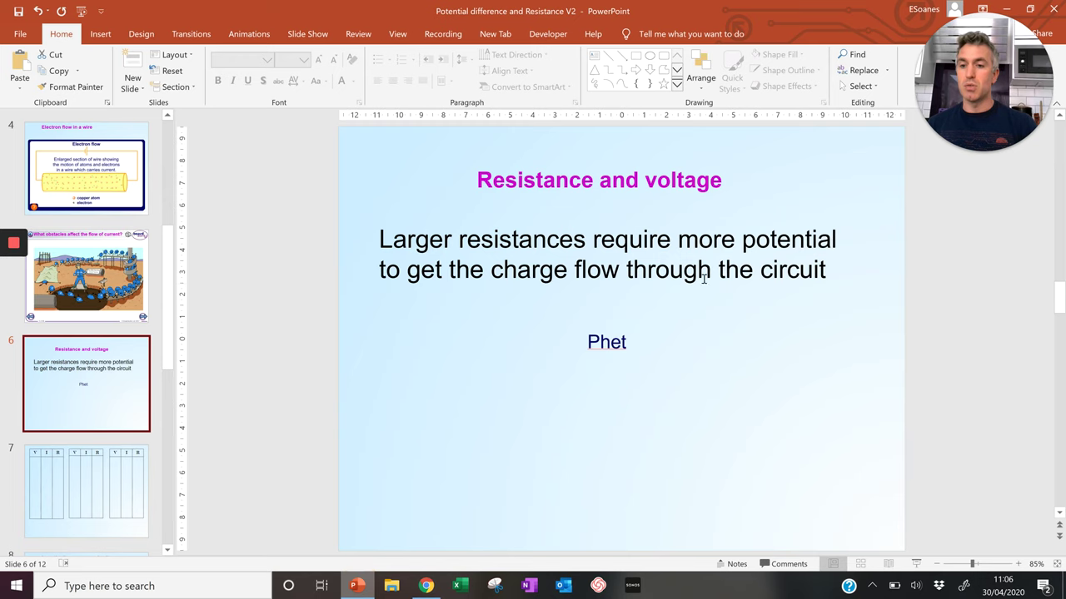
left_click(653, 252)
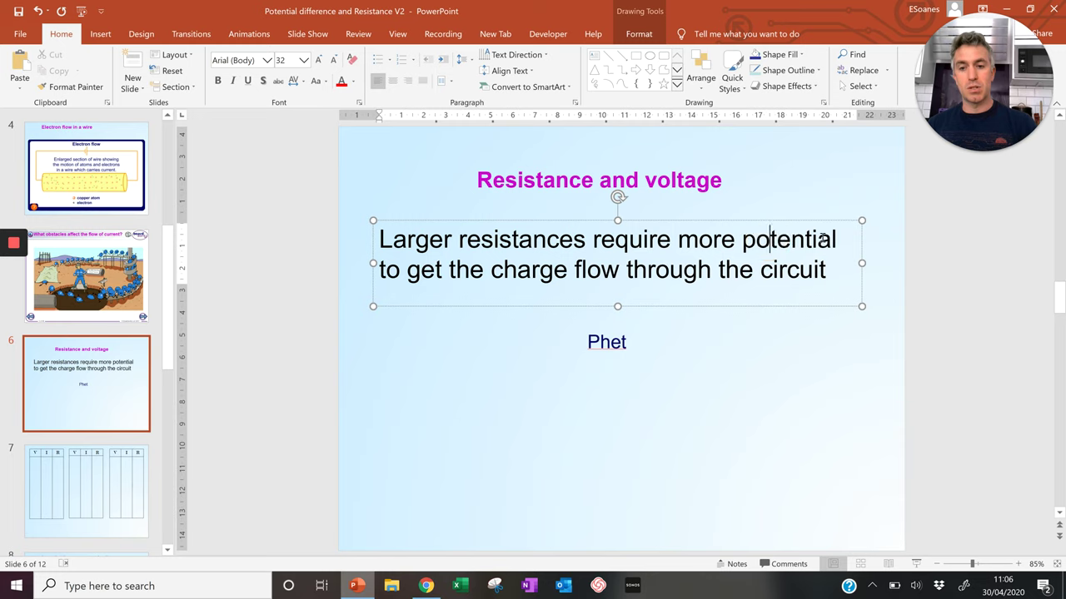
left_click(836, 240)
type("diff")
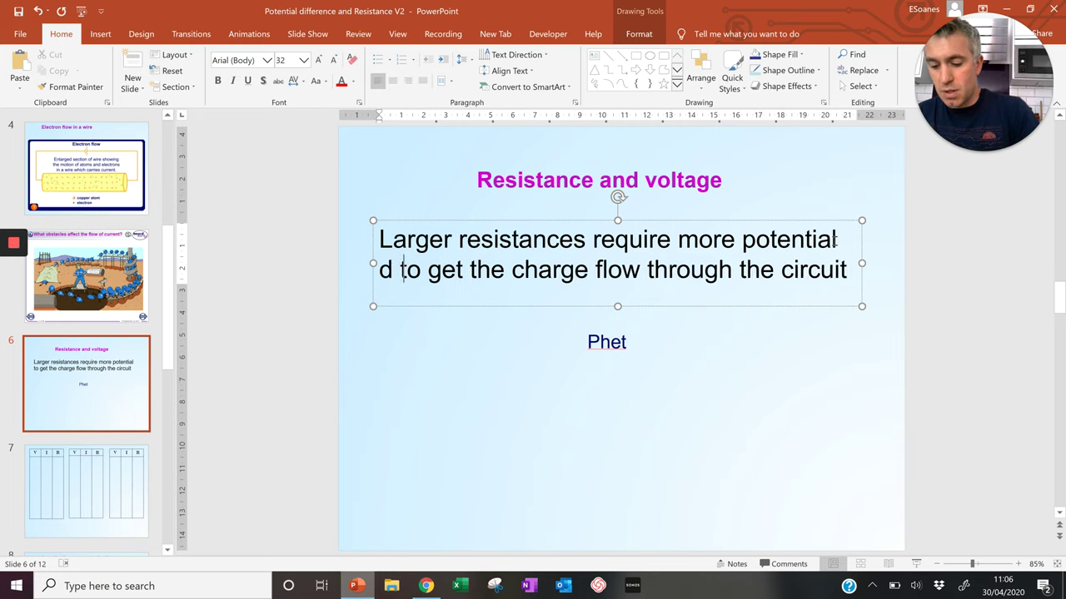
type("erence")
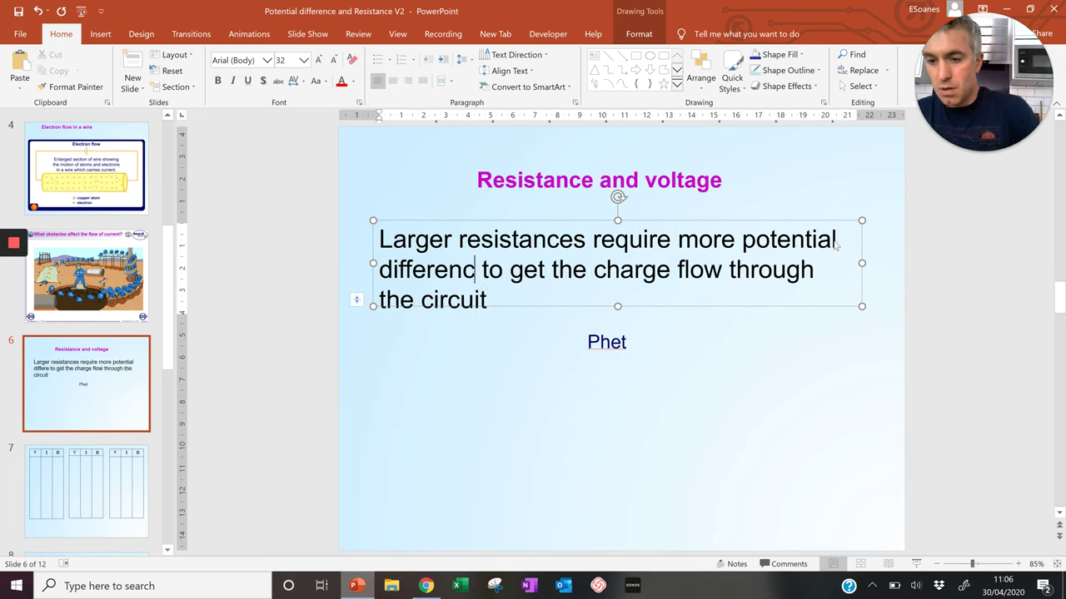